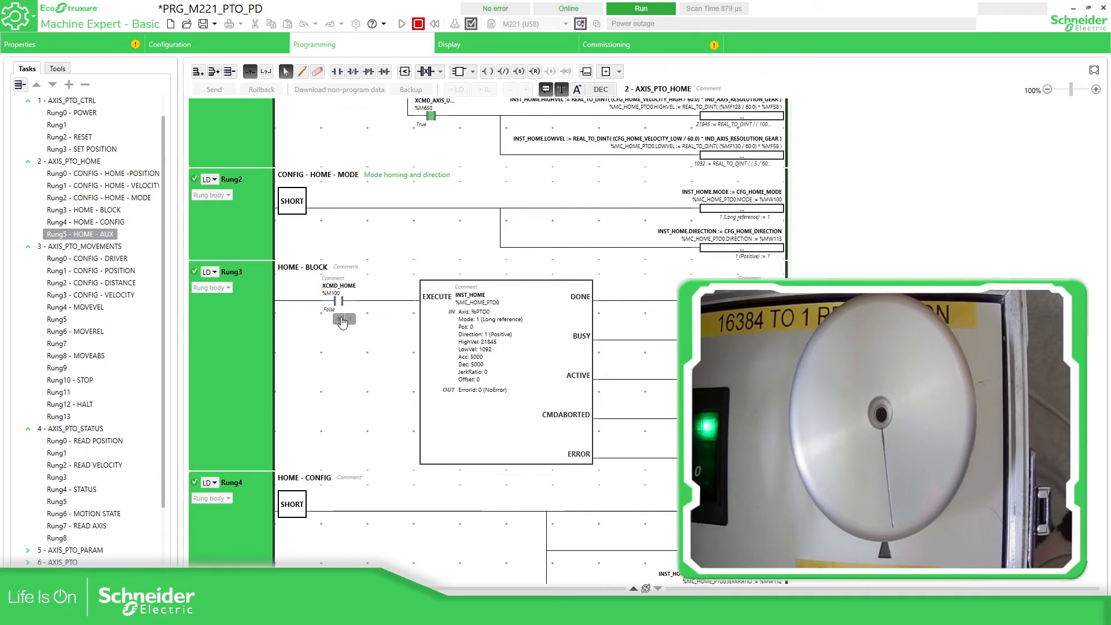
# Set CFG_HOME_MODE (%MW100) in the CONFIG - HOME - MODE rung to 21 through the online data entry
pyautogui.scroll(3, 619, 268)
pyautogui.scroll(2, 637, 298)
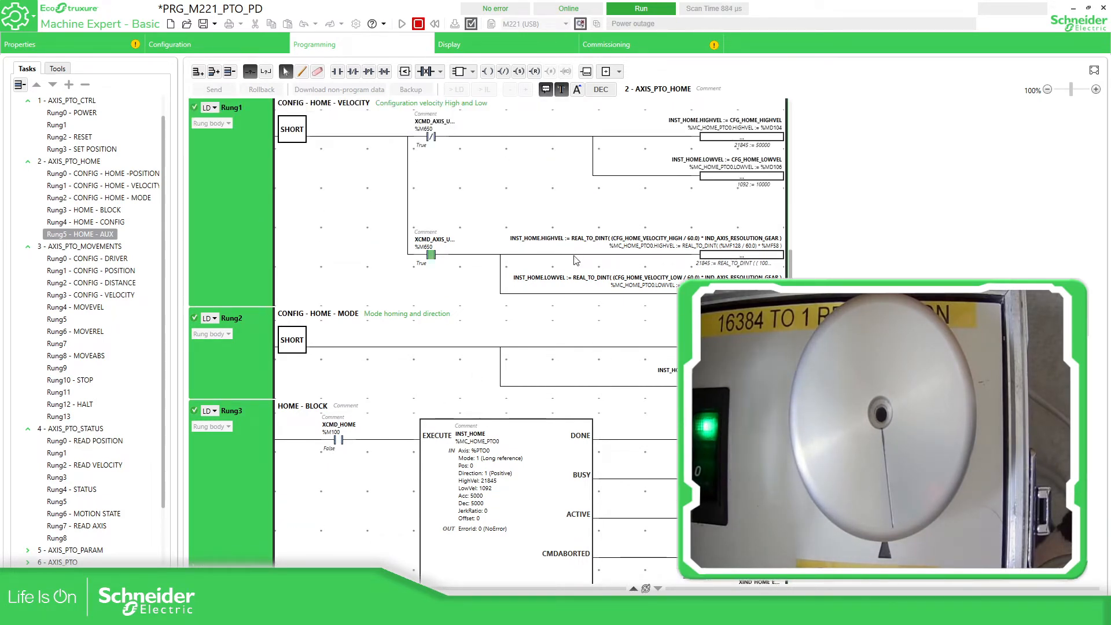
pyautogui.scroll(-2, 658, 313)
pyautogui.scroll(-7, 653, 289)
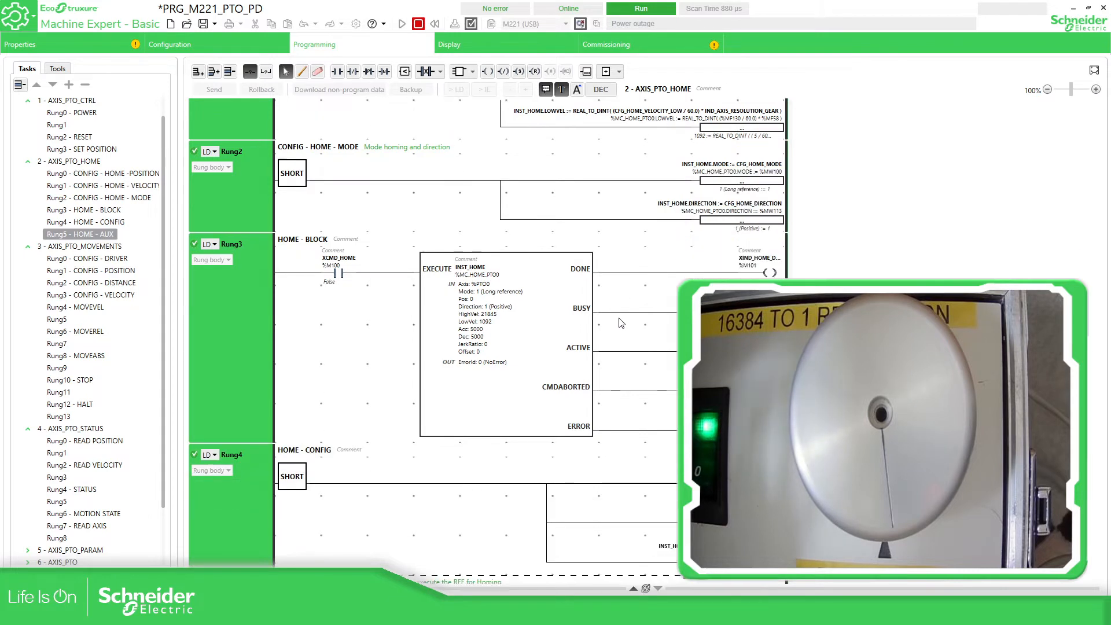
pyautogui.scroll(2, 645, 244)
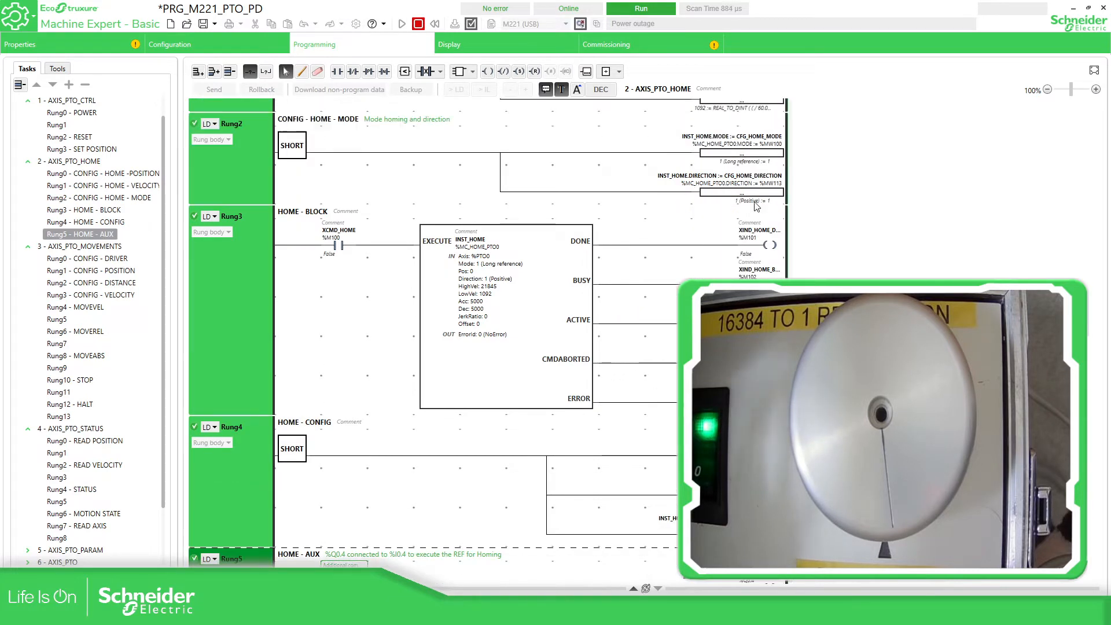
pyautogui.click(769, 162)
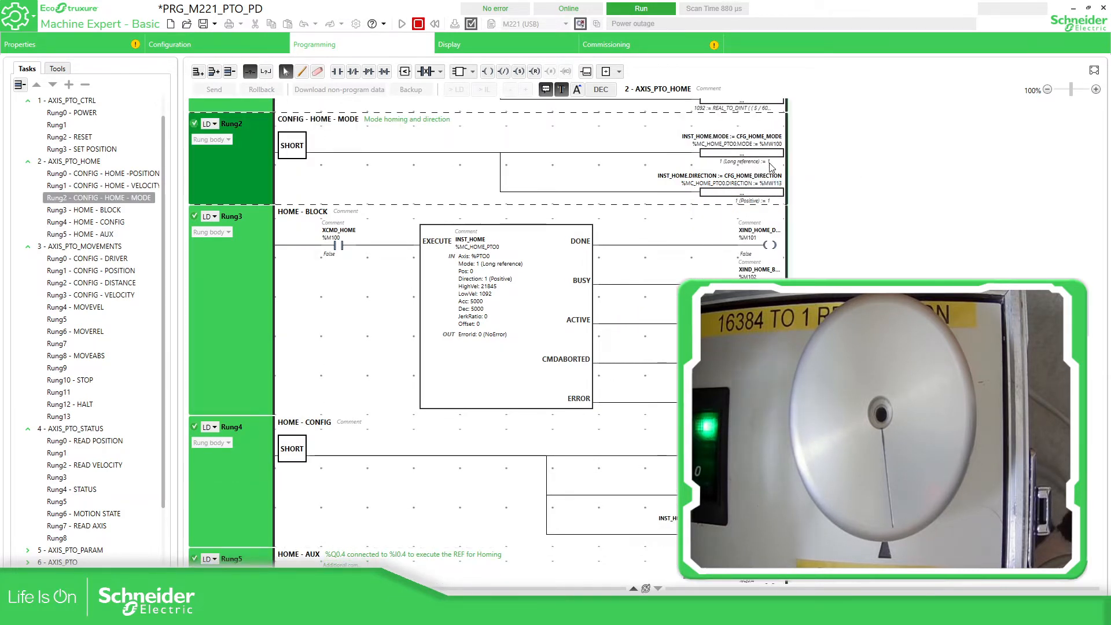
pyautogui.moveTo(752, 184); pyautogui.dragTo(771, 184)
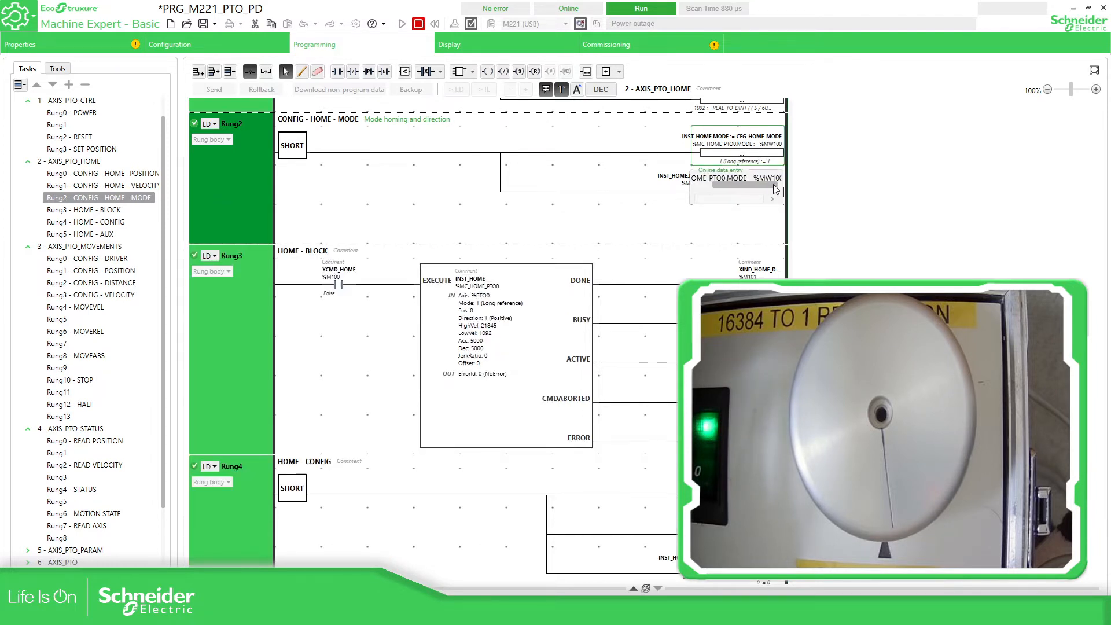
pyautogui.write('1')
pyautogui.press('Return')
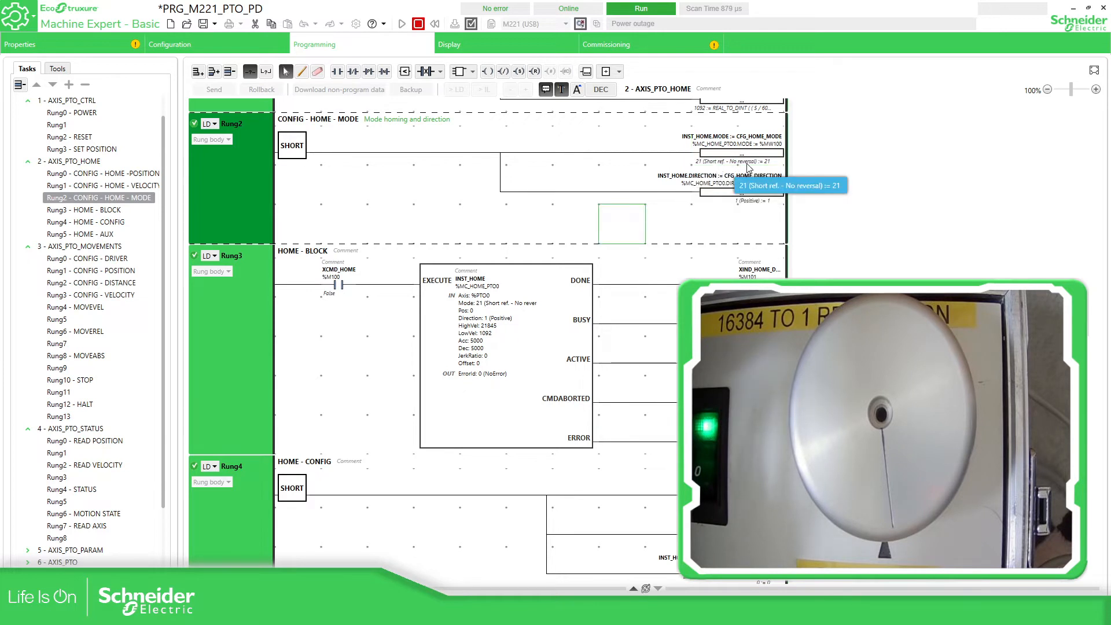
# Set XCMD_HOME (%M100) in the HOME - BLOCK rung to 1 and check the axis velocity in Table_PTO_STATUS
pyautogui.click(333, 350)
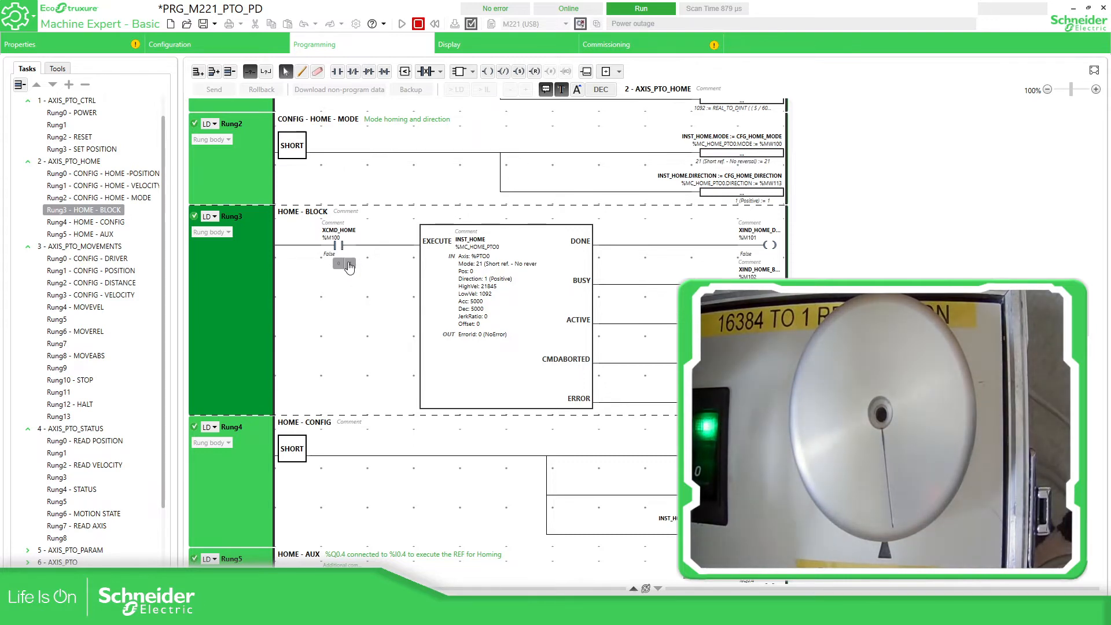
pyautogui.click(351, 265)
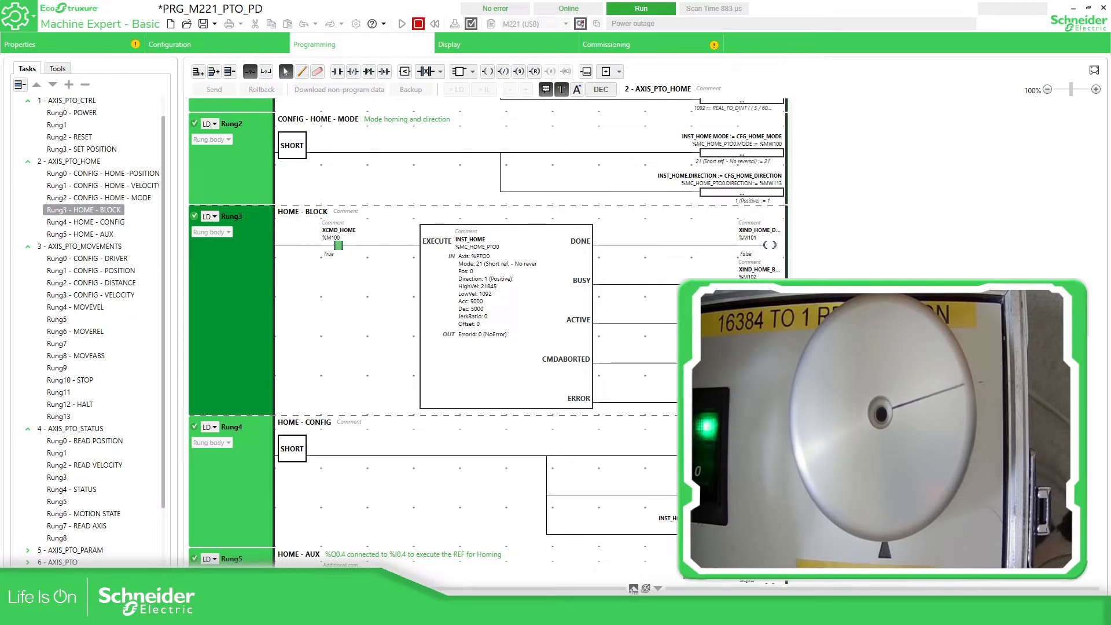
pyautogui.click(634, 588)
pyautogui.scroll(4, 415, 525)
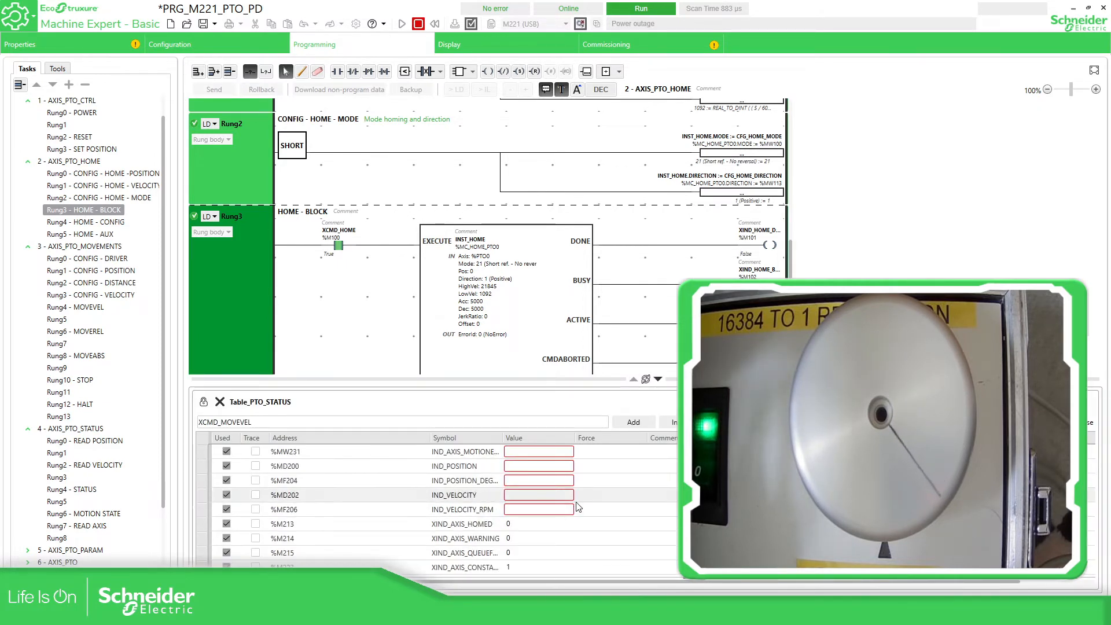
pyautogui.click(522, 495)
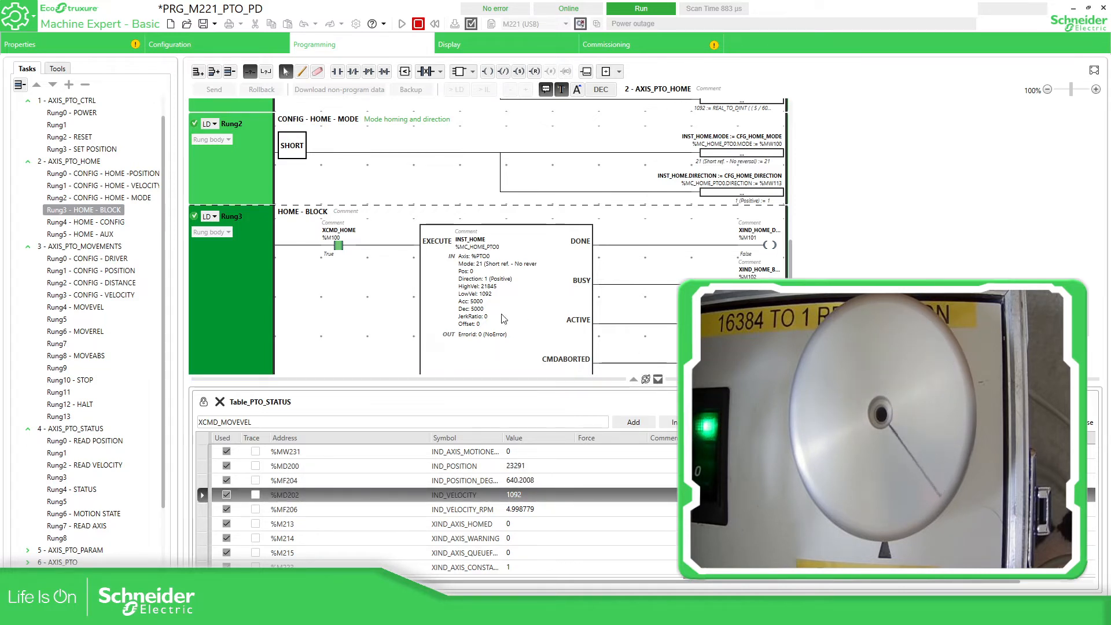
pyautogui.click(657, 380)
pyautogui.scroll(-1, 362, 551)
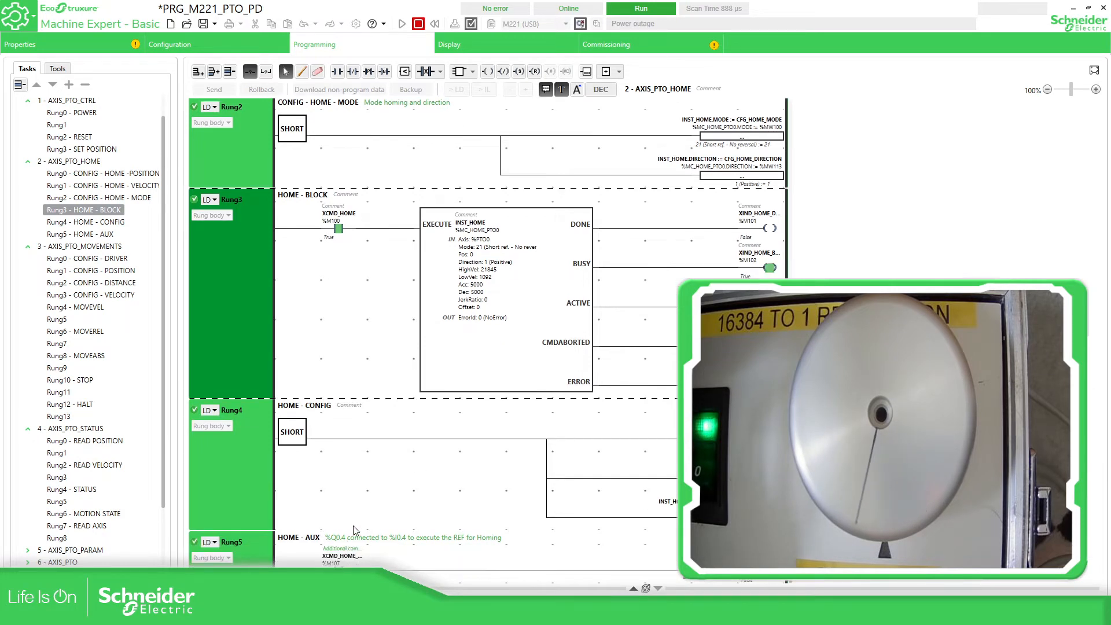
# Set %M107 in the HOME - AUX rung to 1 and check the axis position in Table_PTO_STATUS
pyautogui.click(303, 563)
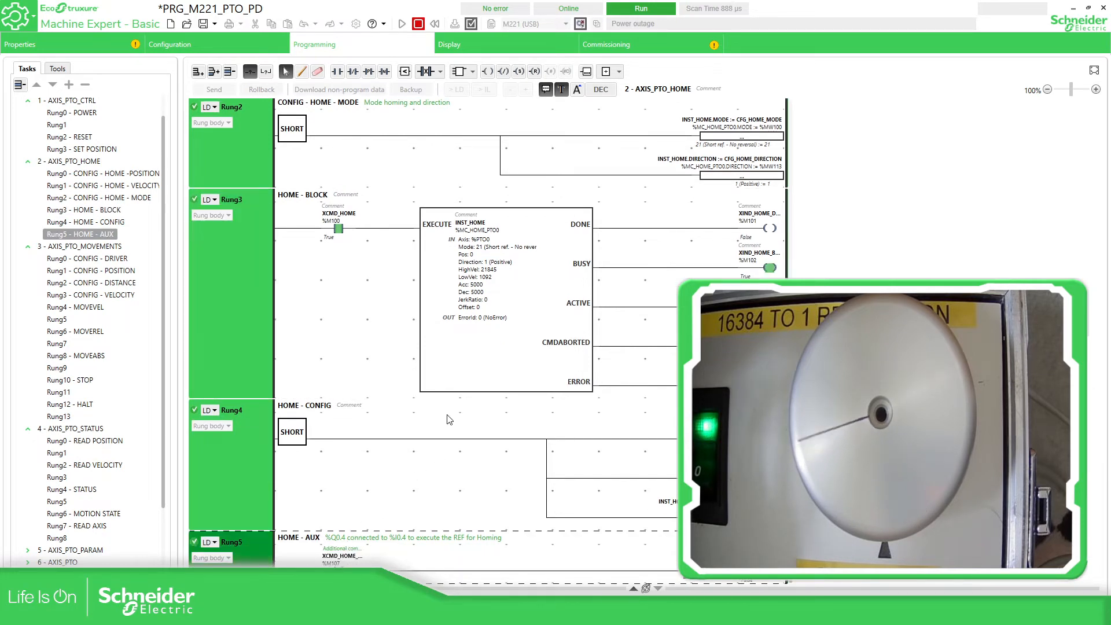
pyautogui.scroll(-2, 446, 549)
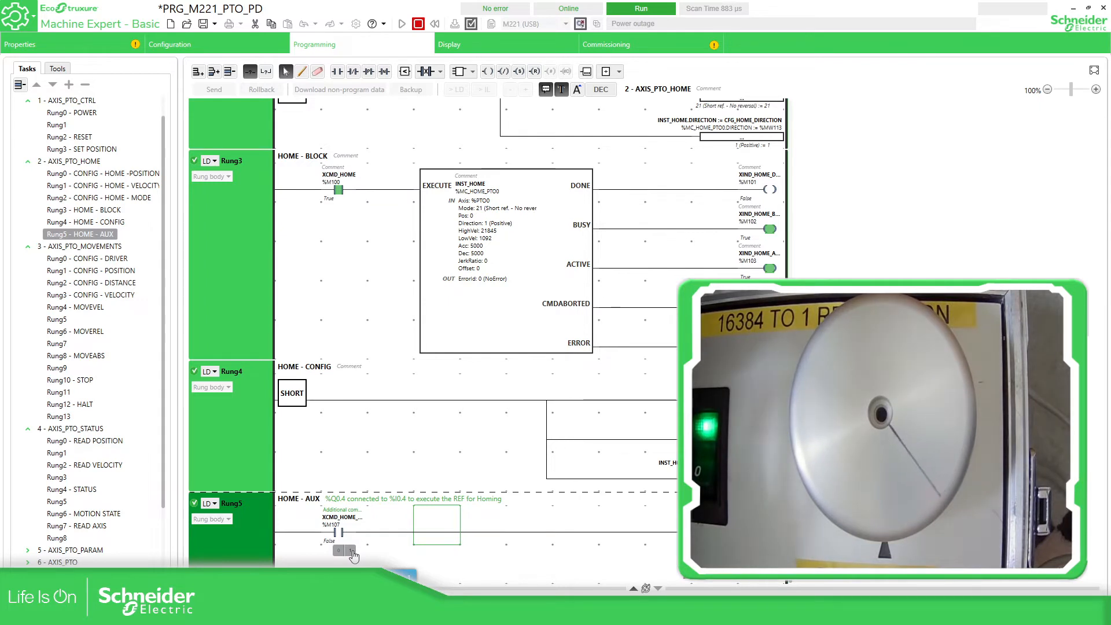
pyautogui.click(352, 550)
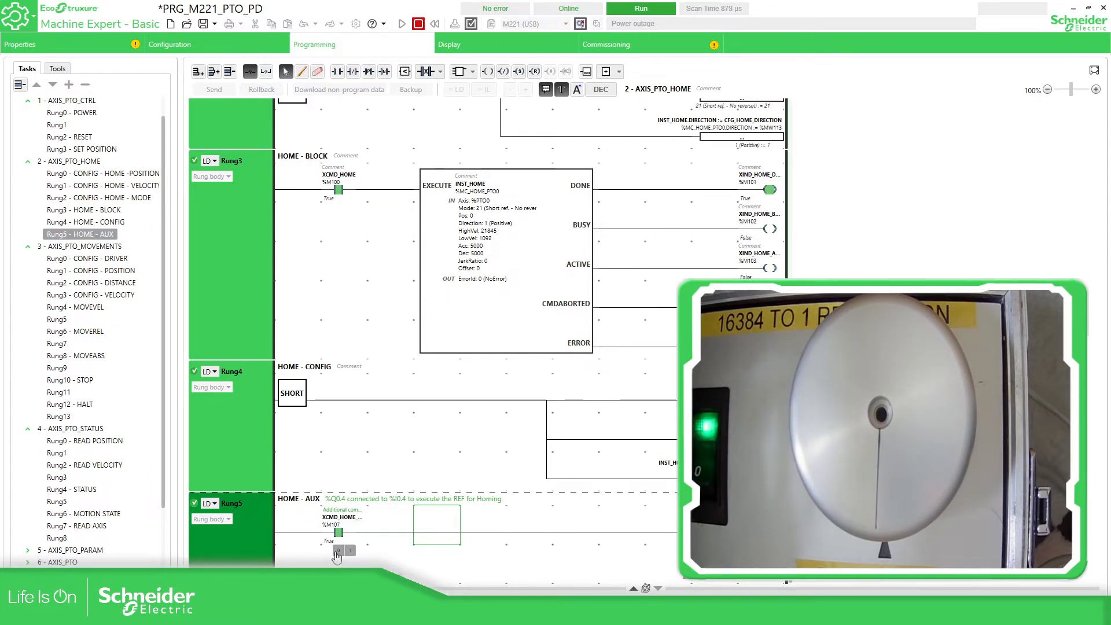
pyautogui.click(630, 587)
pyautogui.scroll(2, 498, 480)
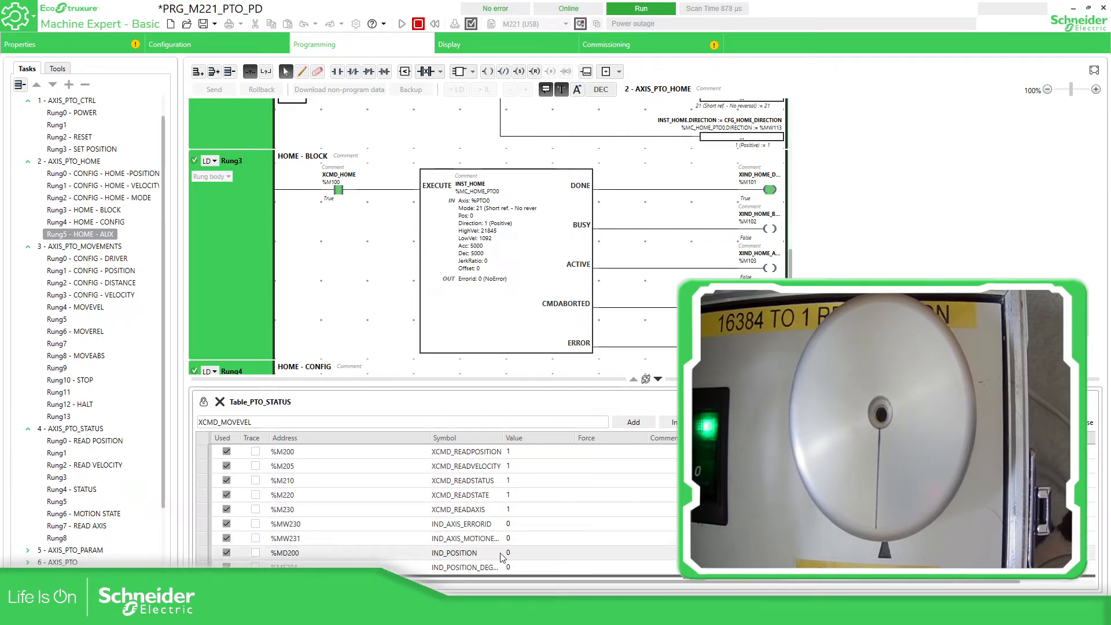
pyautogui.click(658, 381)
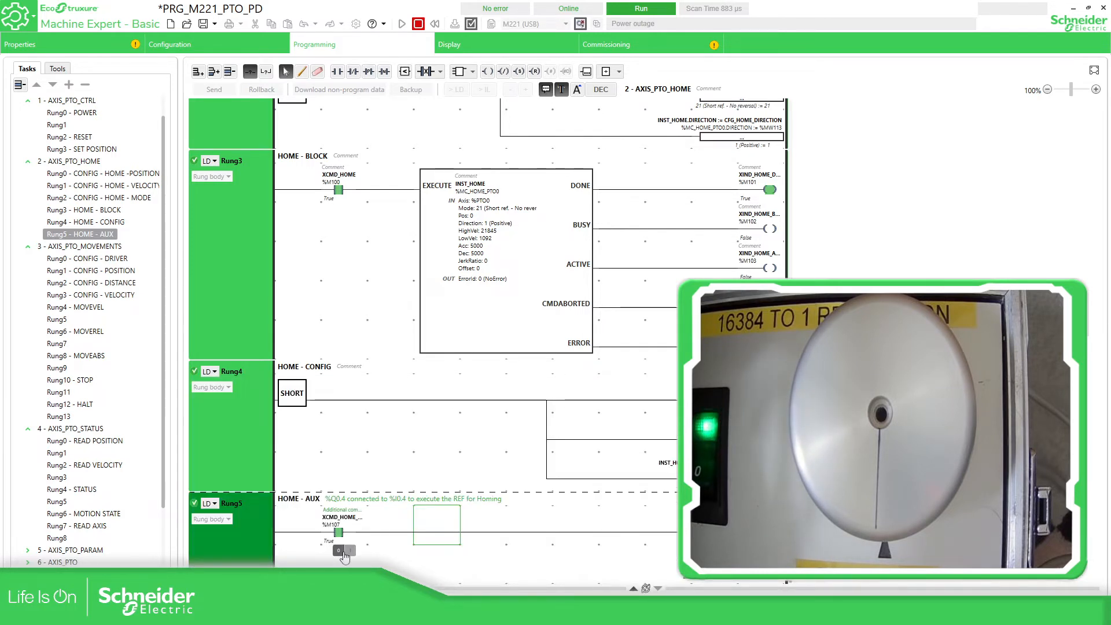
# Set the home offset in degrees to 180 in the CONFIG - HOME - POSITION rung
pyautogui.scroll(5, 343, 556)
pyautogui.moveTo(788, 312); pyautogui.dragTo(781, 153)
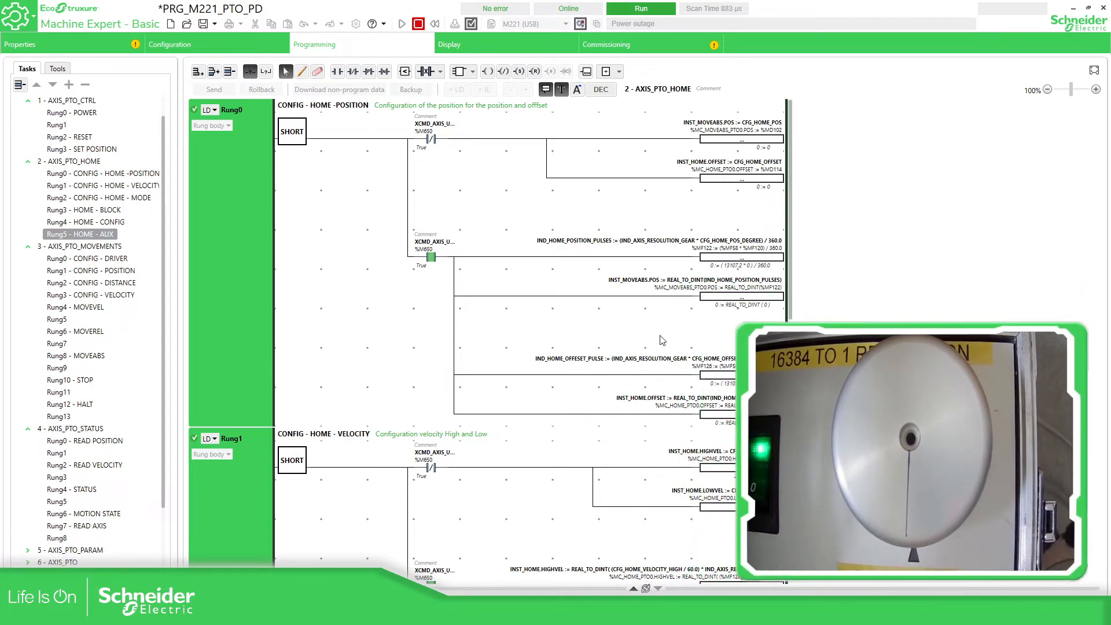
pyautogui.scroll(-4, 662, 340)
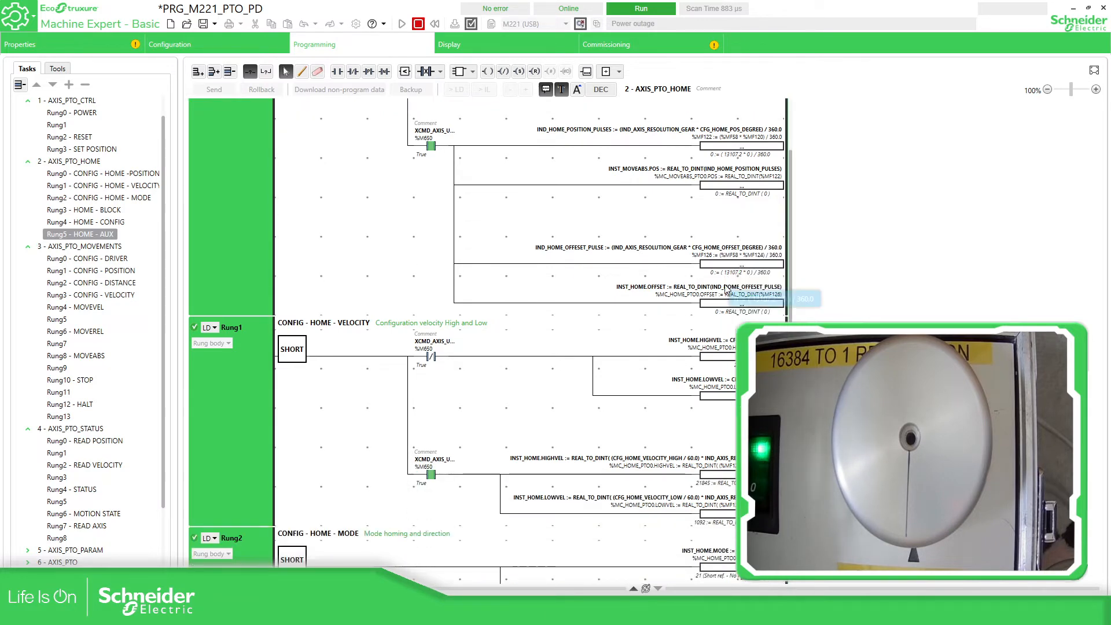
pyautogui.click(750, 271)
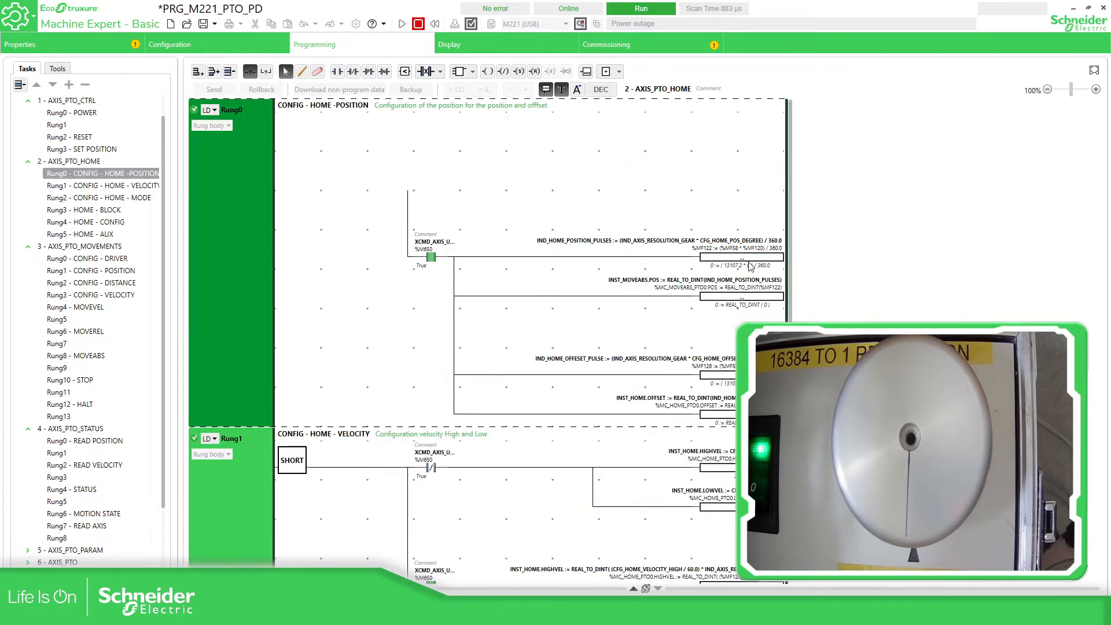
pyautogui.click(743, 375)
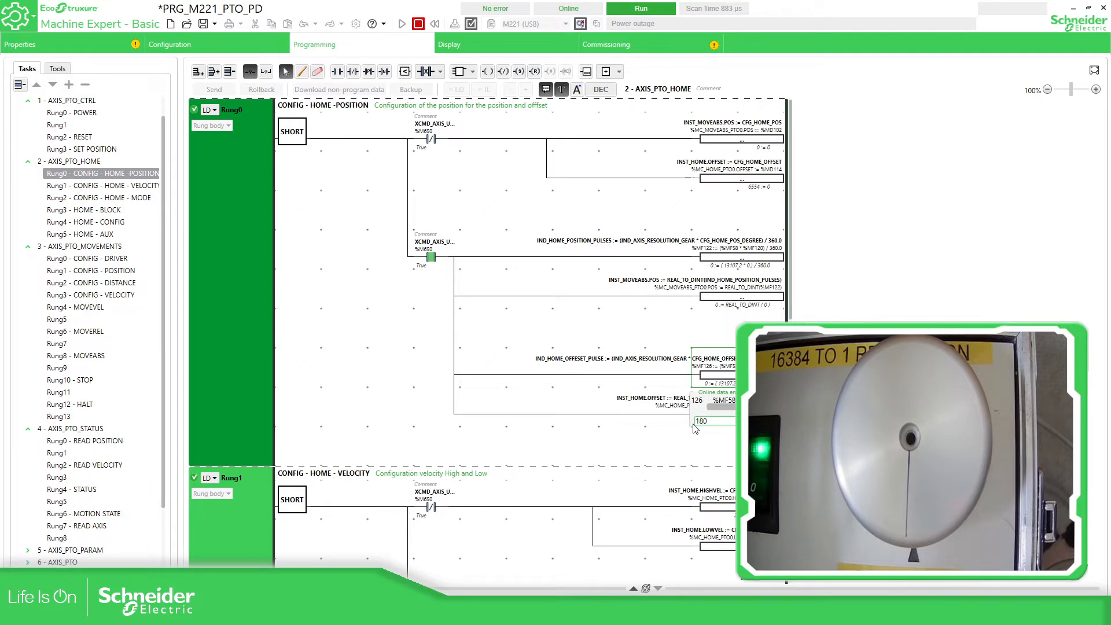
pyautogui.press('Return')
pyautogui.click(396, 368)
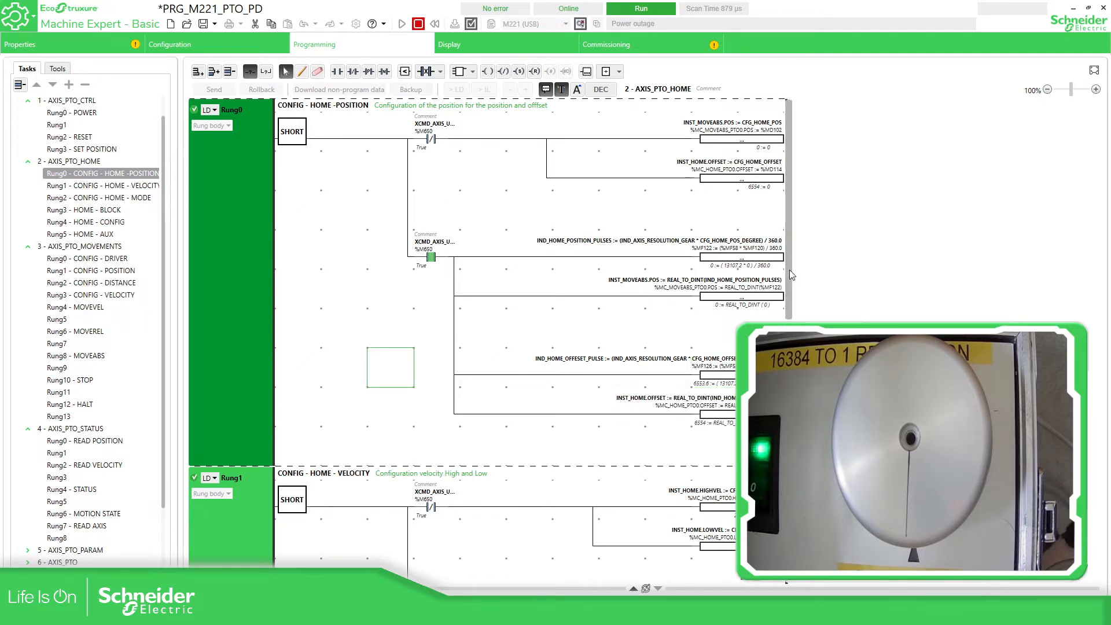
# Start homing with the new offset by setting XCMD_HOME (%M100) to 1, and reset it to 0
pyautogui.scroll(-3, 396, 368)
pyautogui.scroll(-6, 490, 342)
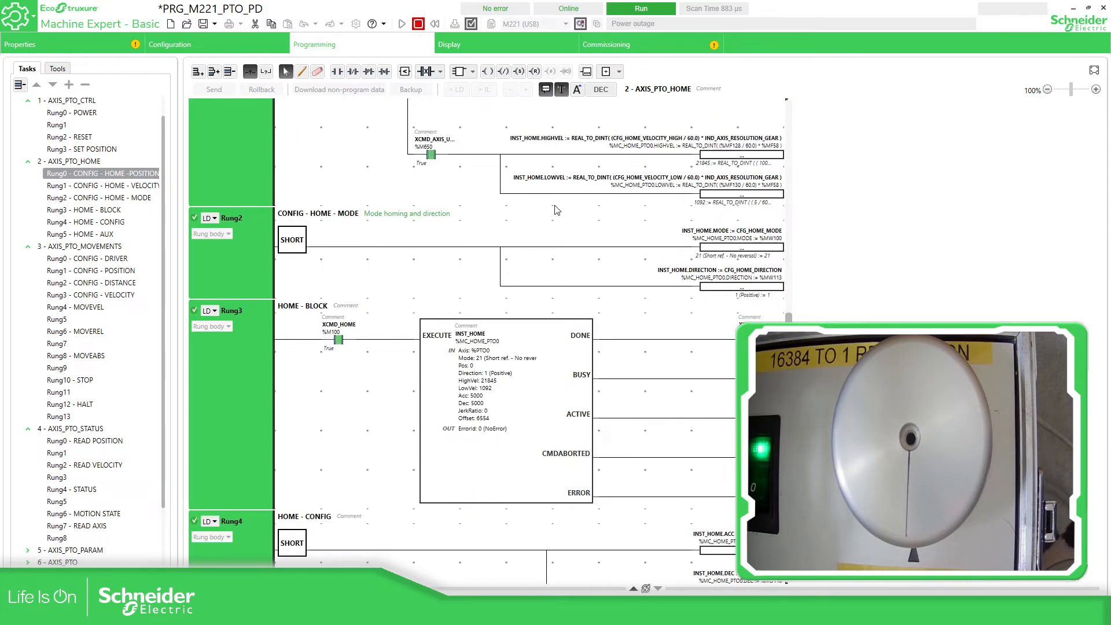
pyautogui.scroll(-1, 615, 305)
pyautogui.scroll(-1, 615, 305)
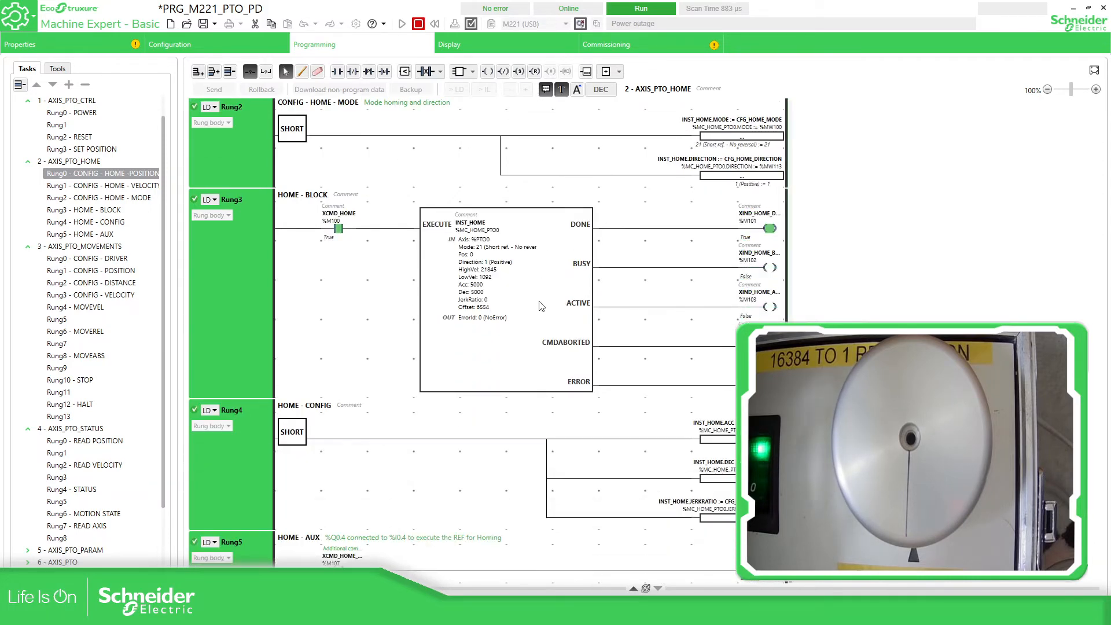
pyautogui.moveTo(338, 254)
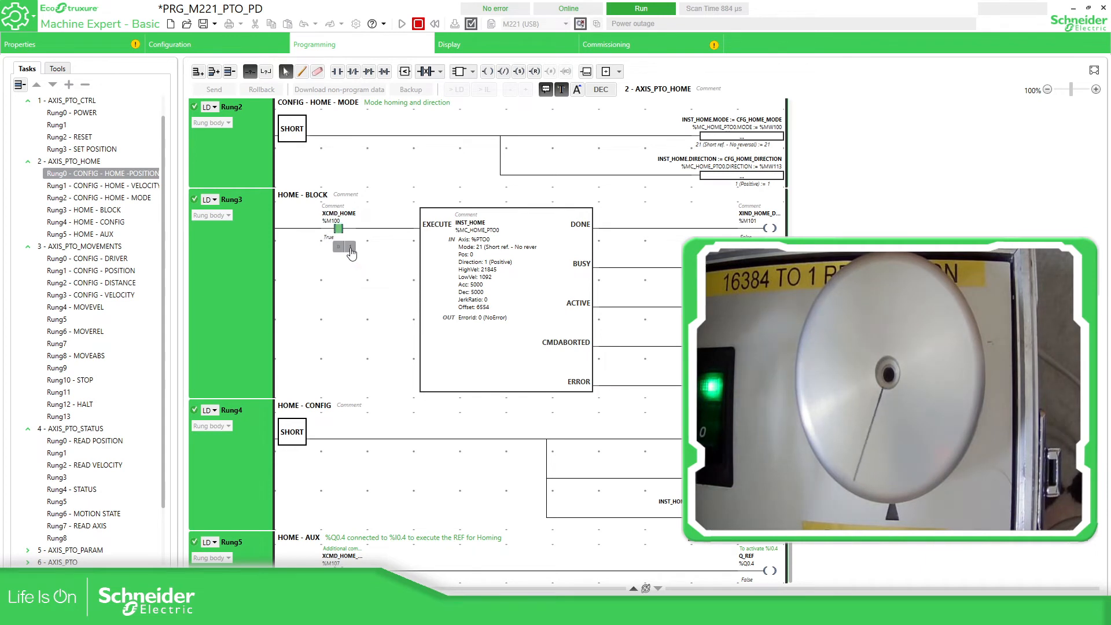
pyautogui.click(350, 248)
pyautogui.click(339, 248)
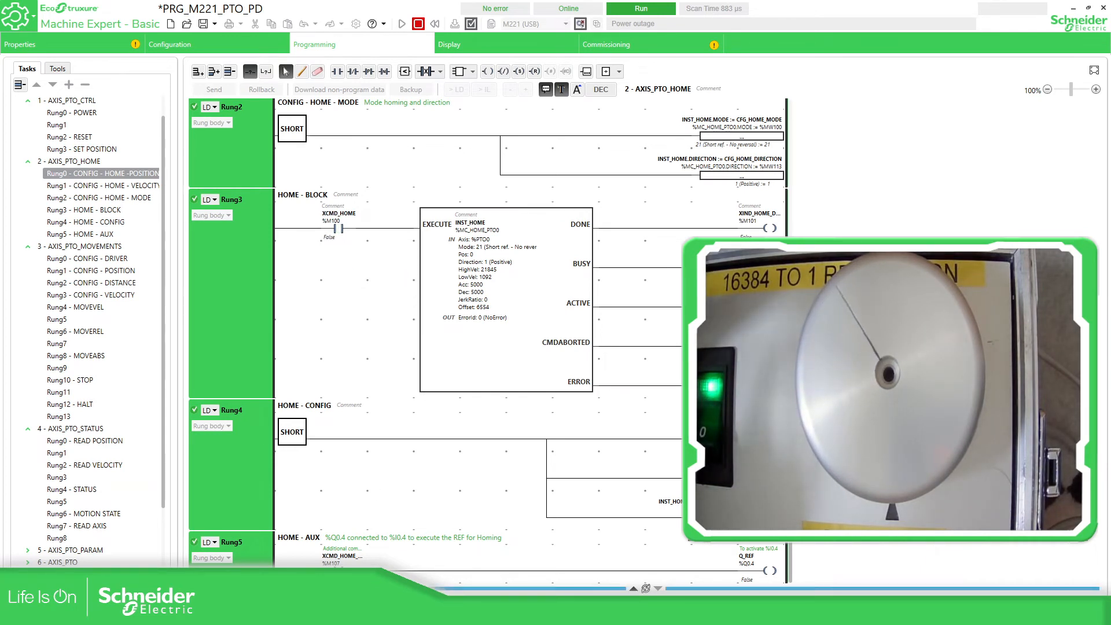
# Activate the homing reference by setting %M107 to 1 and check the axis position in degrees in Table_PTO_STATUS
pyautogui.click(367, 556)
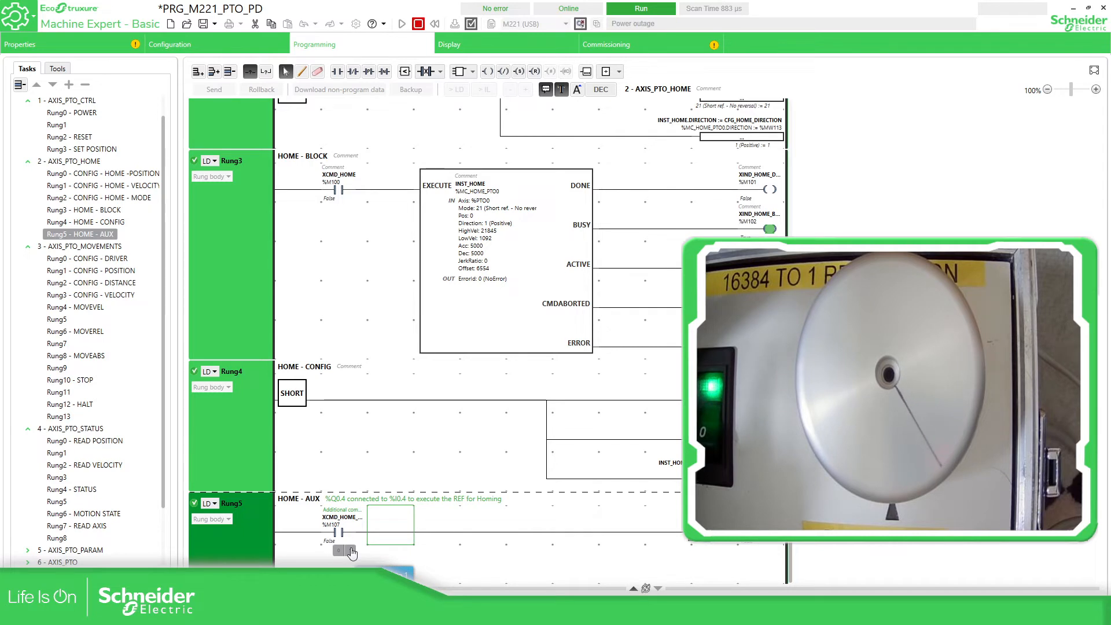
pyautogui.click(350, 550)
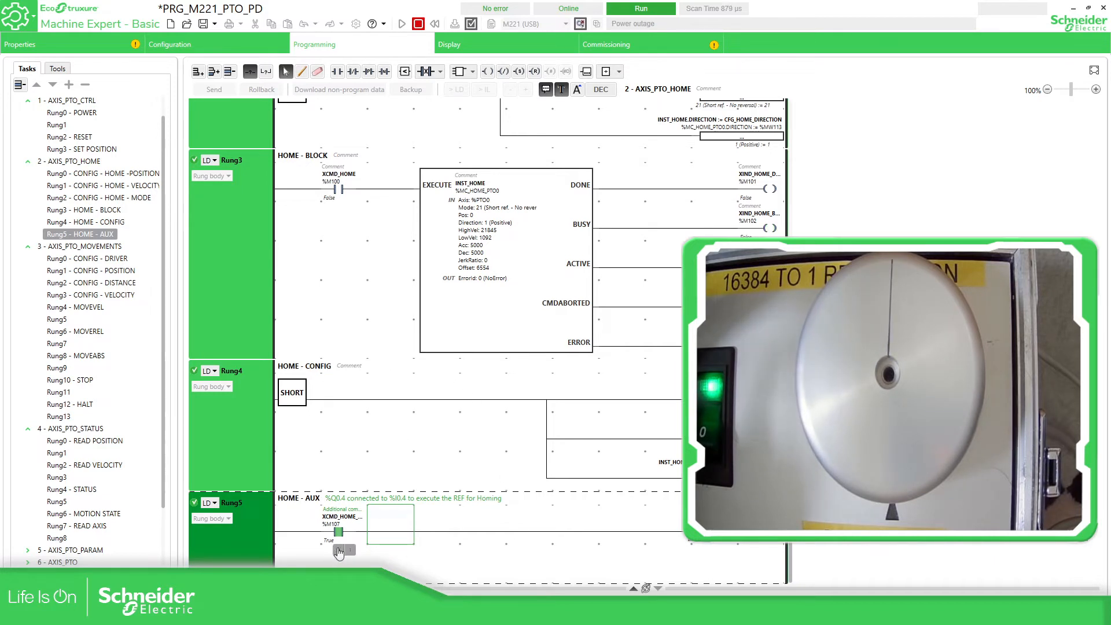
pyautogui.click(633, 588)
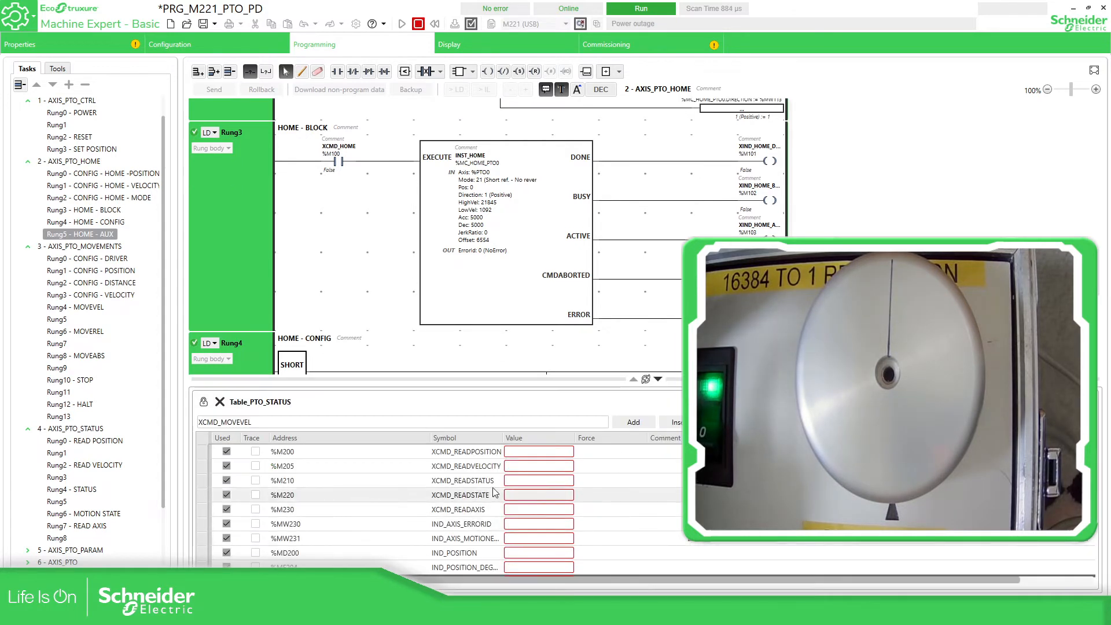
pyautogui.scroll(-2, 446, 511)
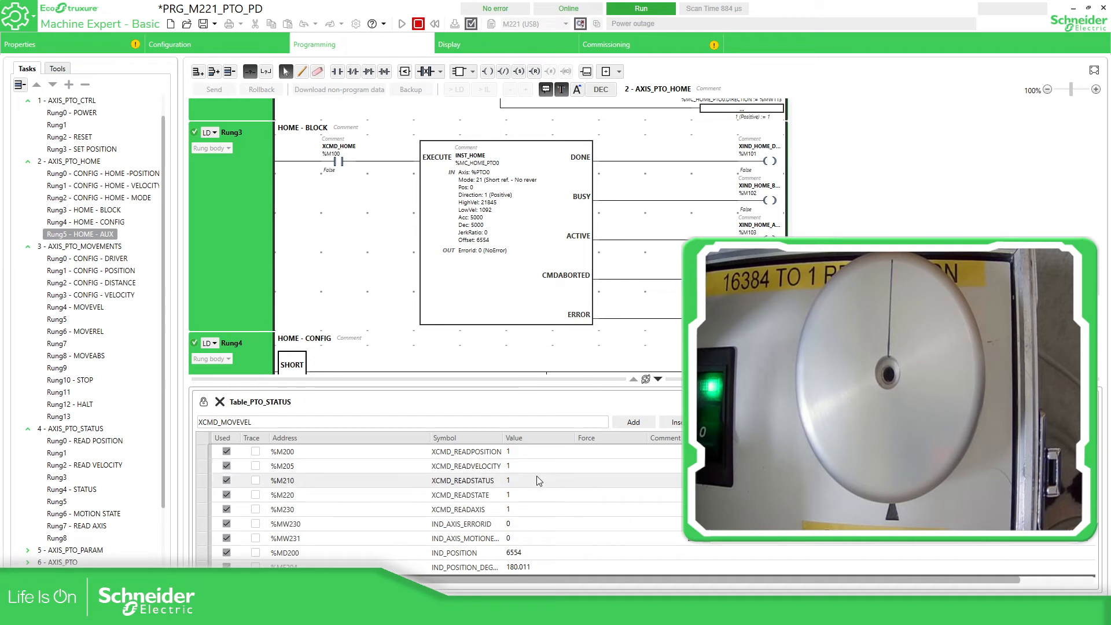
pyautogui.scroll(-3, 556, 498)
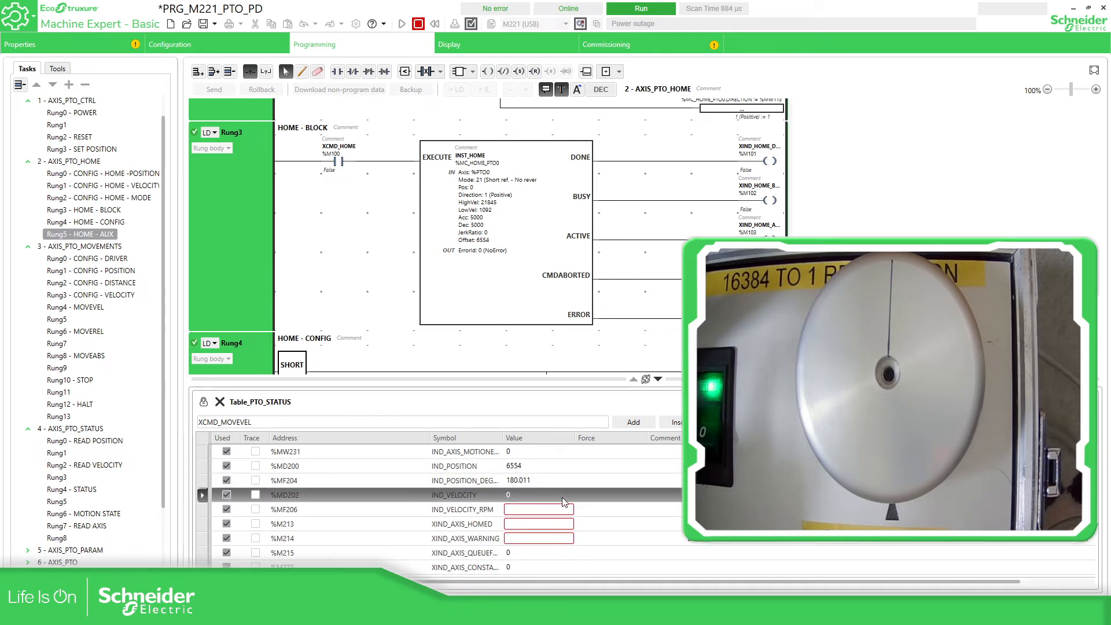
pyautogui.click(533, 482)
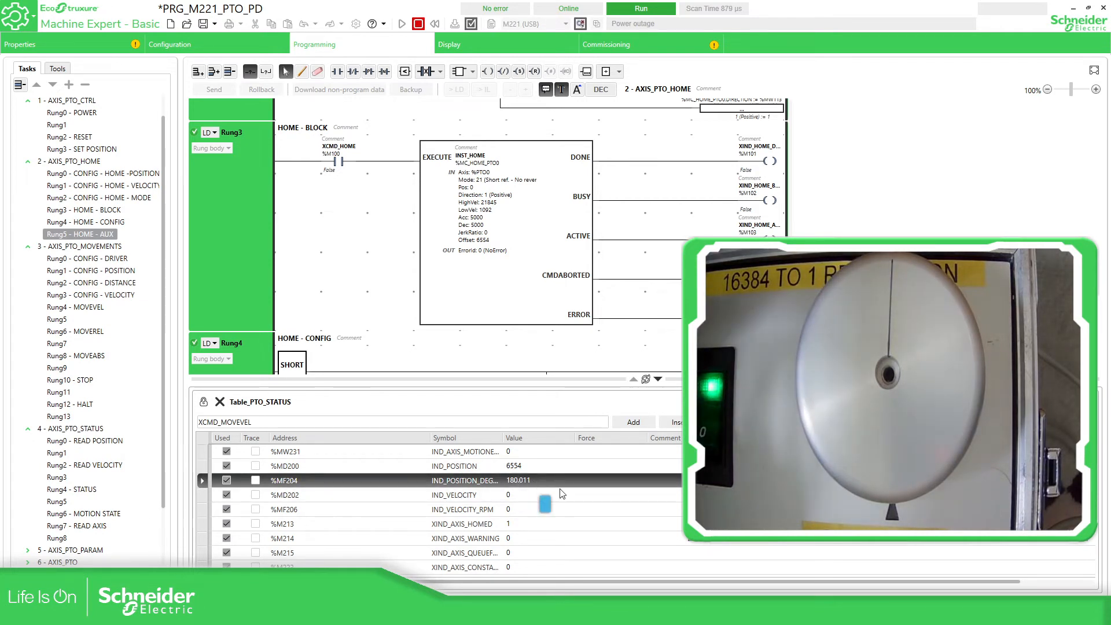
pyautogui.click(659, 379)
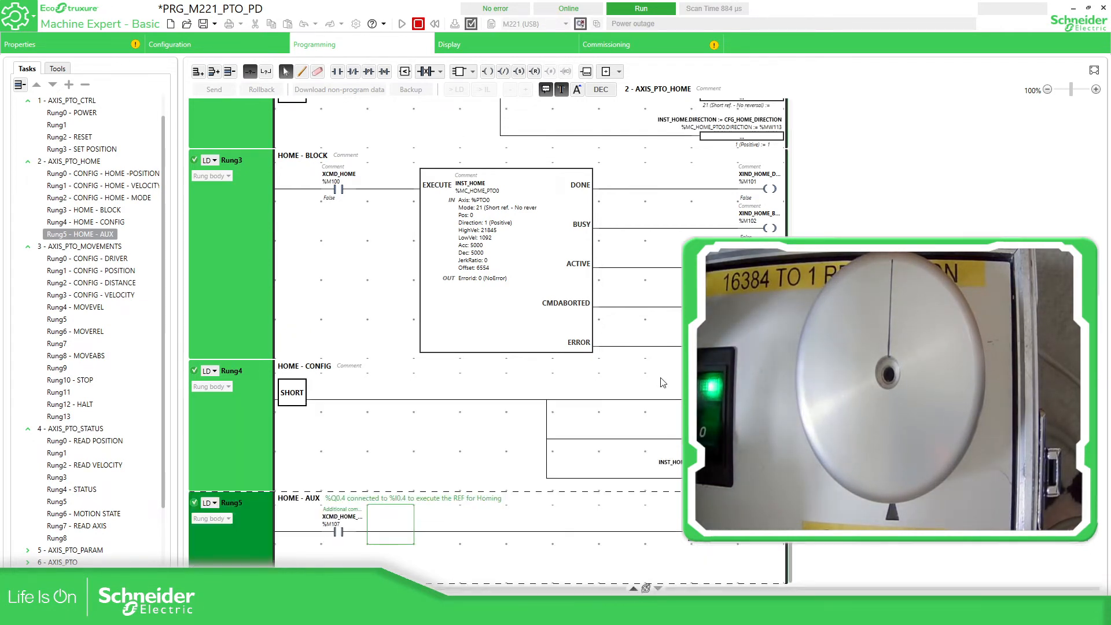
# Switch to the PowerPoint slide show on the PTO homing modes
pyautogui.moveTo(523, 612)
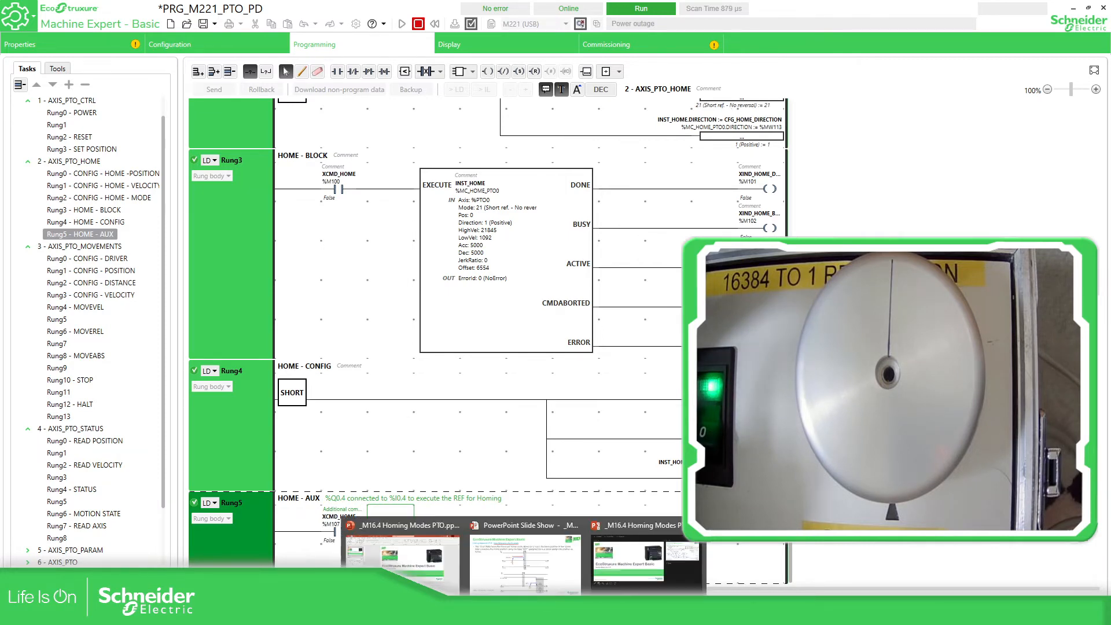
pyautogui.click(525, 558)
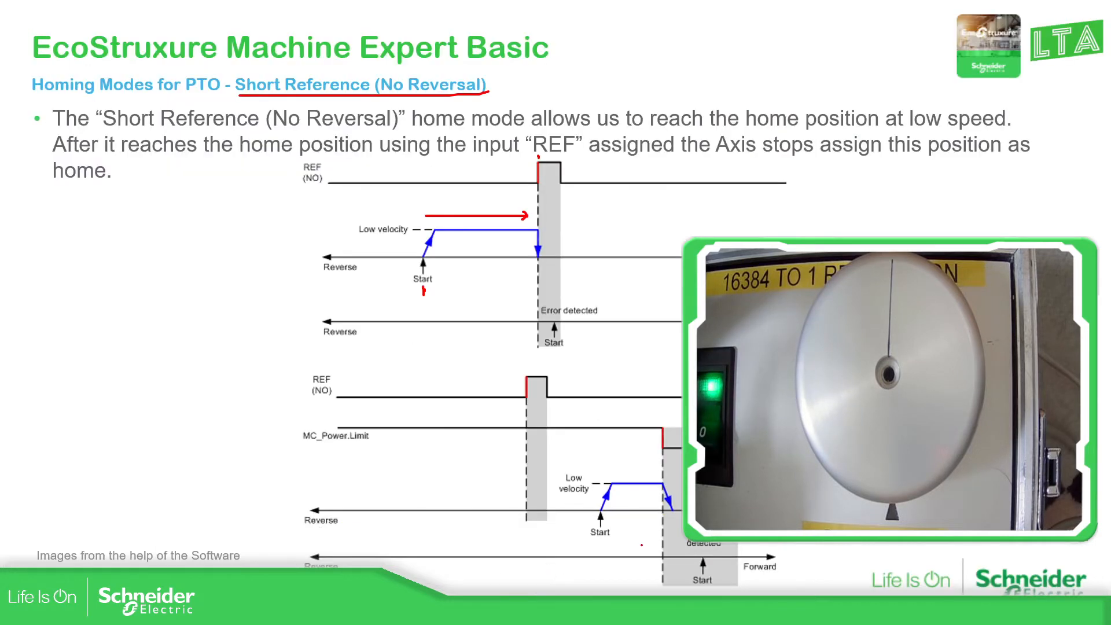